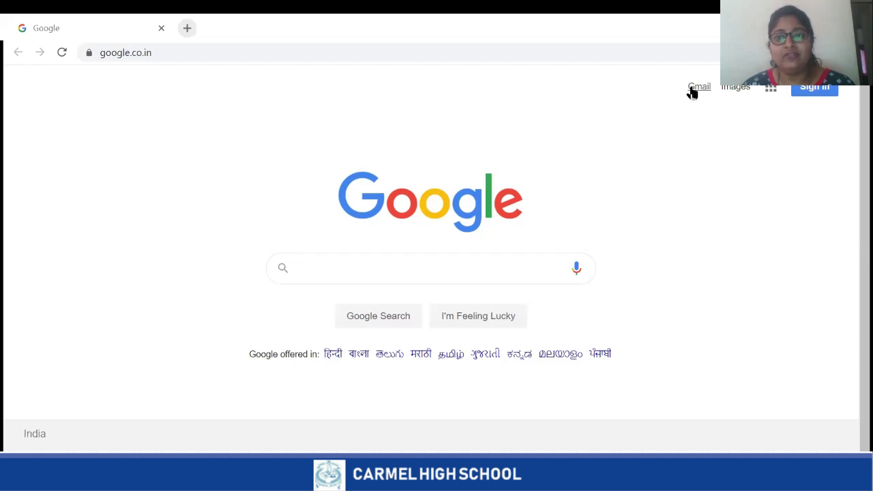
# Step: Sign in to Gmail with the student's school account and its password
pyautogui.click(691, 91)
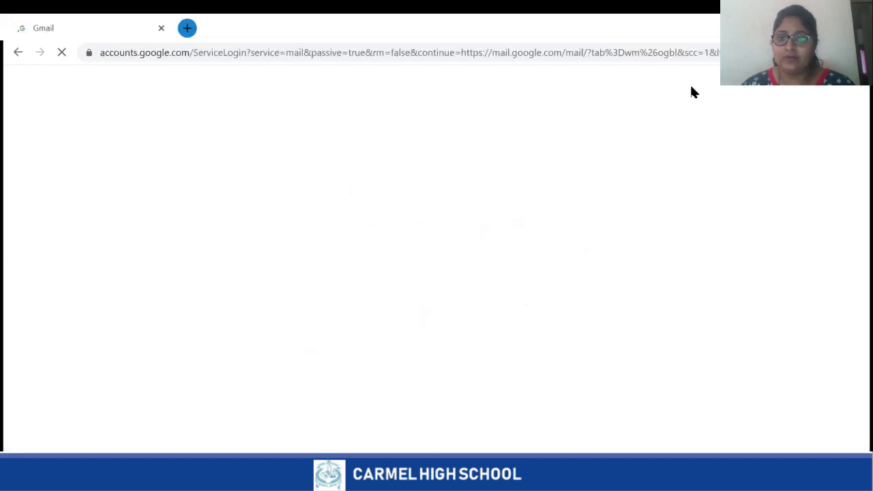
pyautogui.click(415, 197)
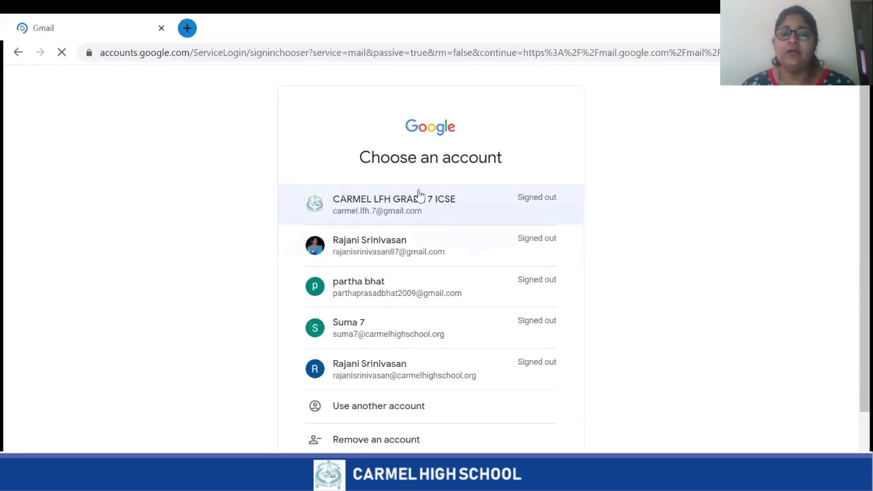
pyautogui.click(405, 330)
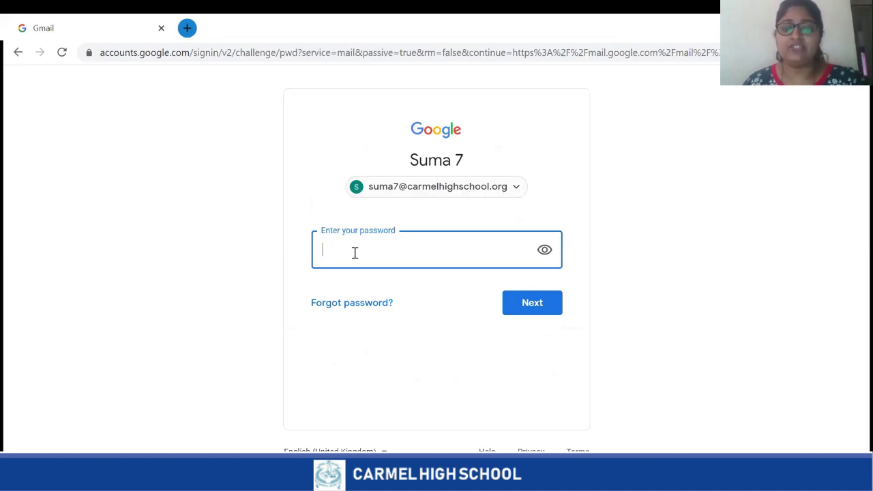
pyautogui.write('••')
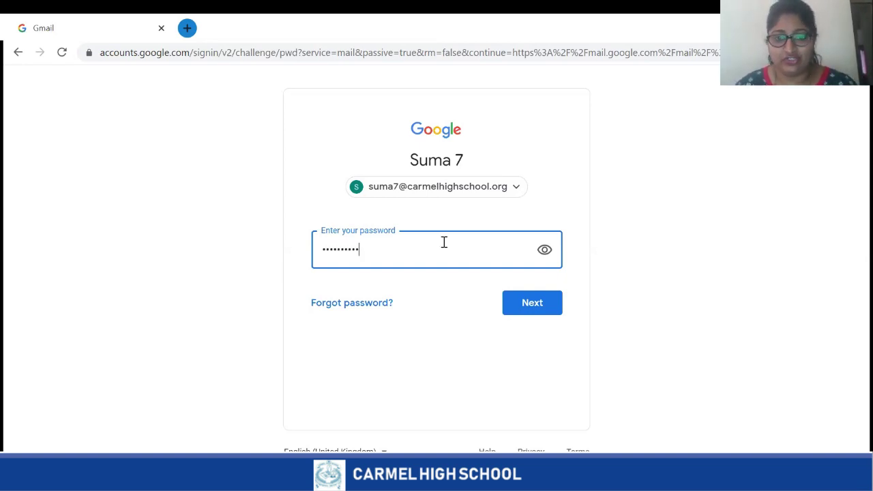
pyautogui.click(532, 307)
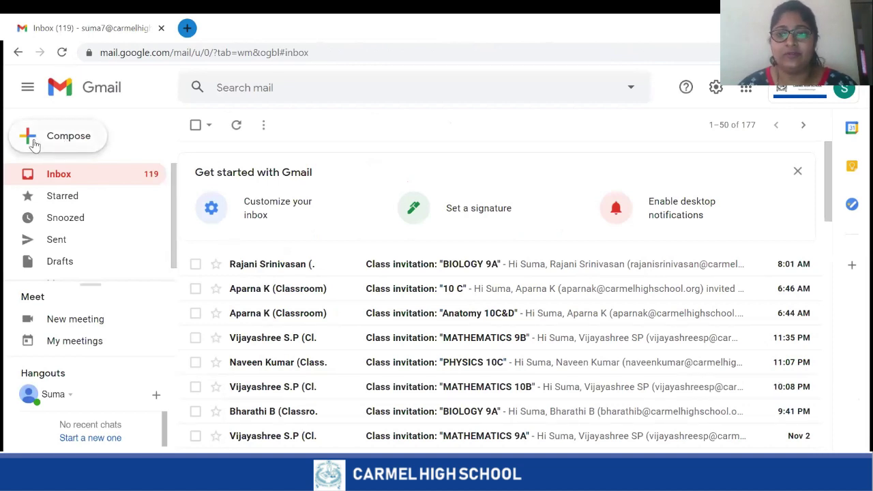
pyautogui.click(70, 146)
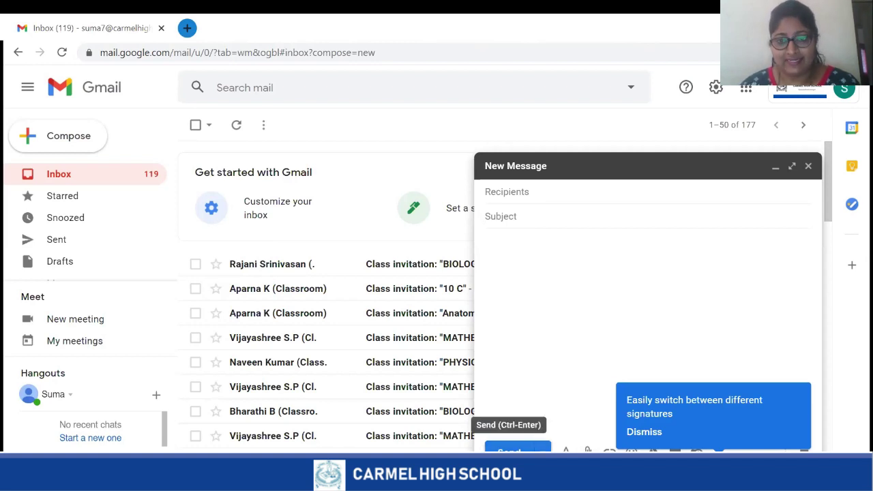
pyautogui.click(808, 166)
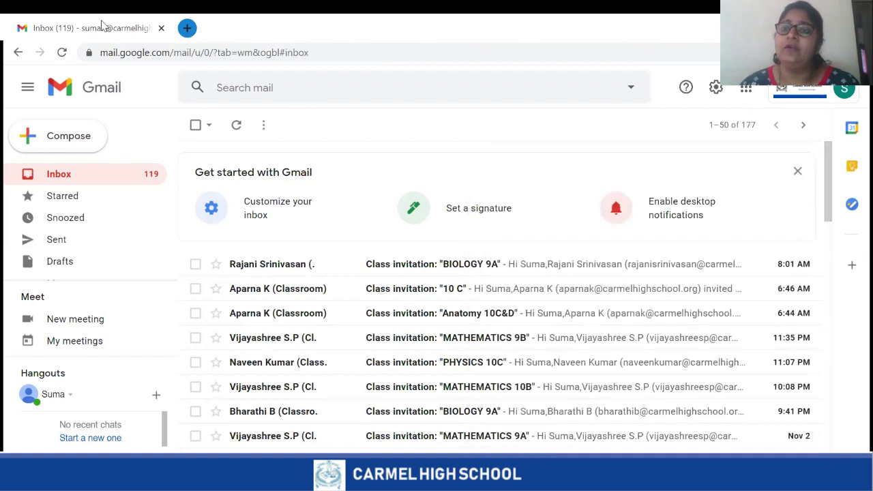
# Step: Launch Google Classroom from the Google apps grid in Gmail
pyautogui.click(747, 92)
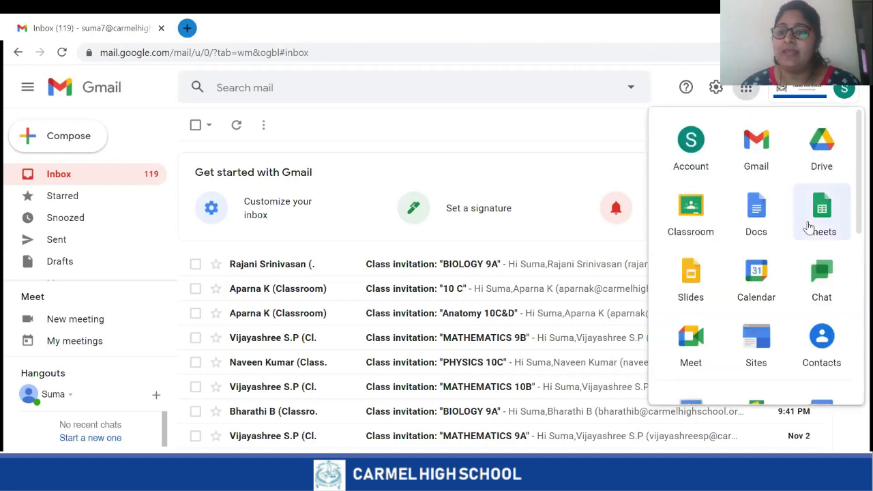
pyautogui.scroll(-5, 818, 228)
pyautogui.scroll(5, 809, 227)
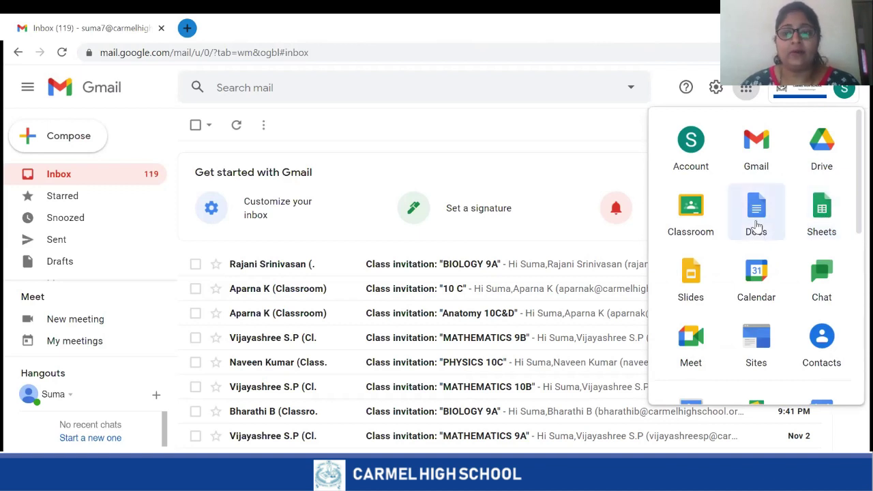
pyautogui.click(698, 214)
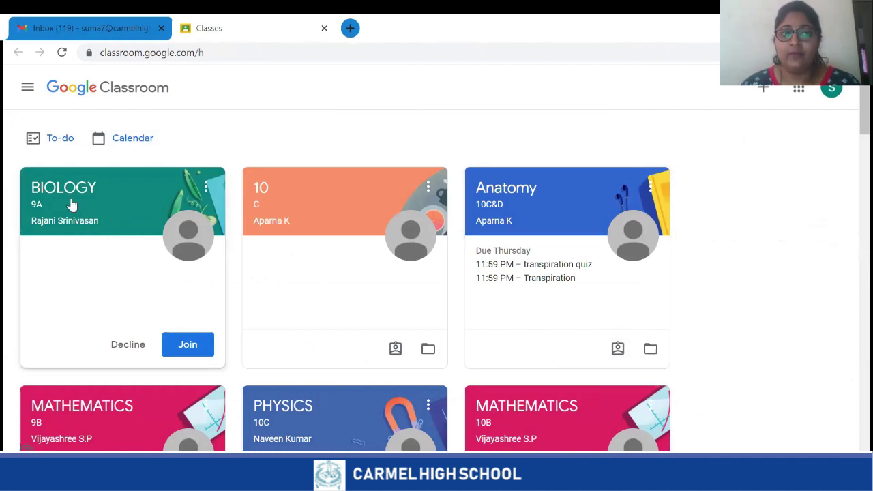
# Step: Join the BIOLOGY 9A class and browse its Stream
pyautogui.click(190, 354)
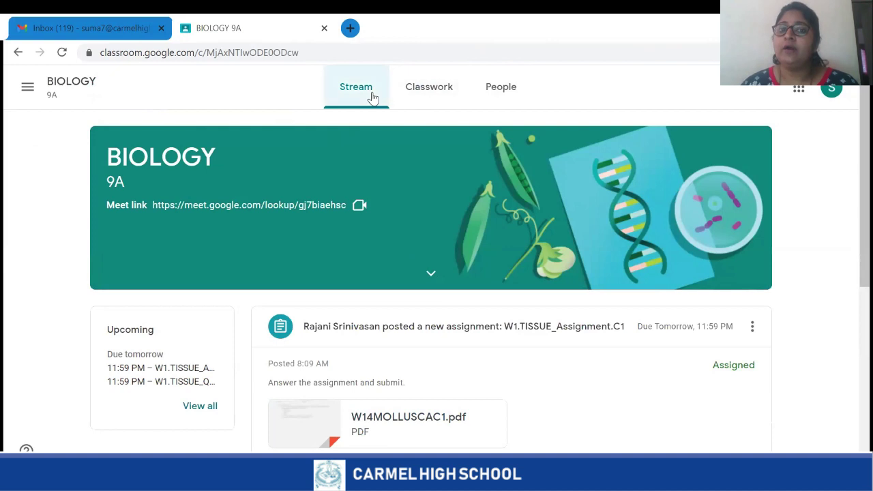
pyautogui.scroll(-2, 430, 283)
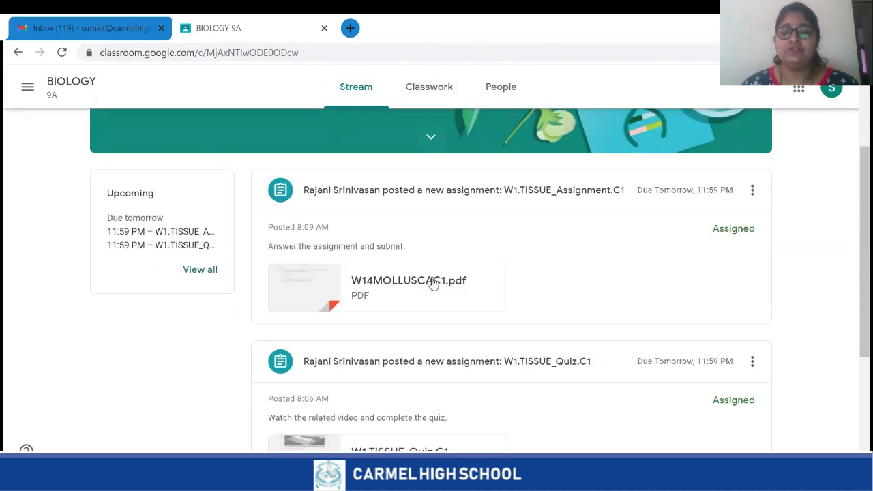
pyautogui.scroll(-1, 432, 283)
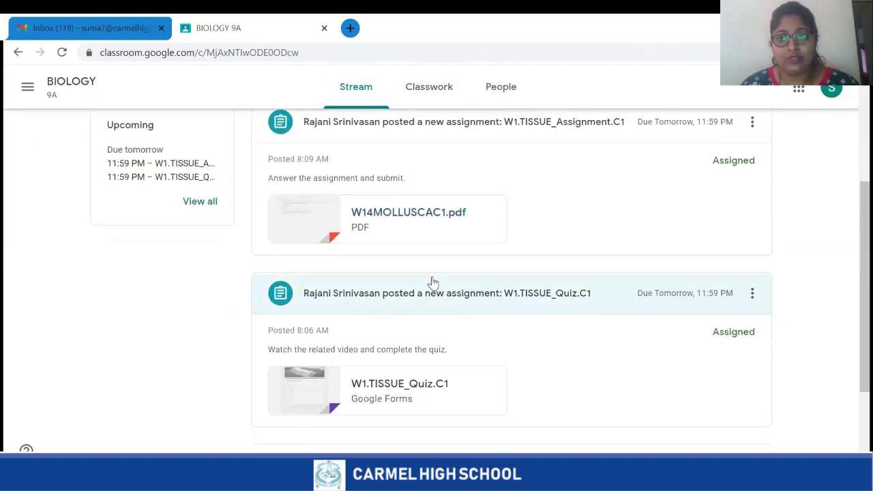
pyautogui.scroll(-2, 432, 283)
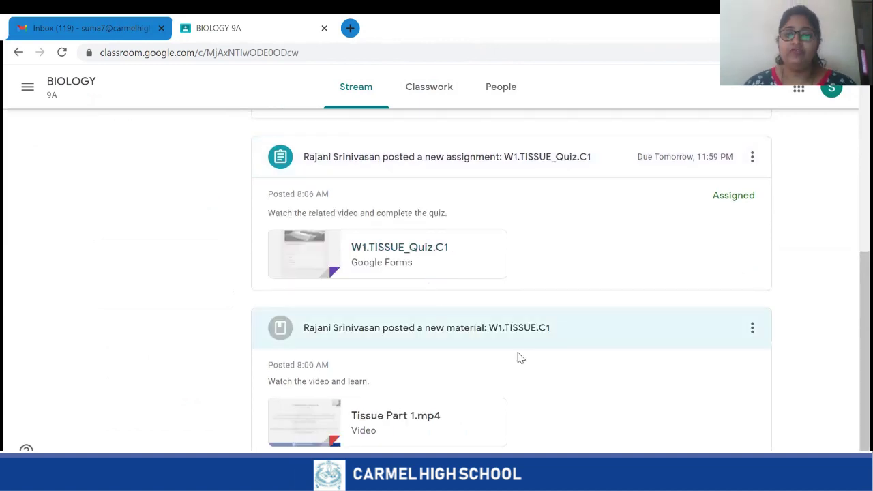
pyautogui.scroll(2, 395, 354)
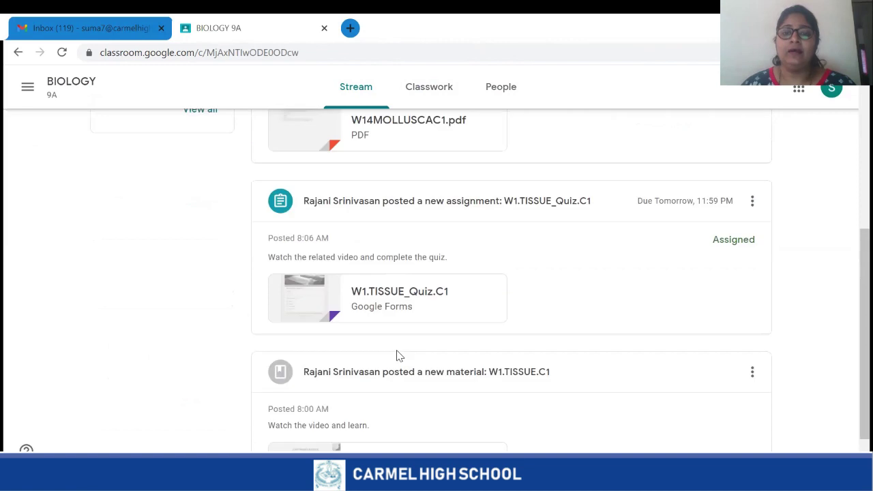
pyautogui.scroll(-2, 409, 334)
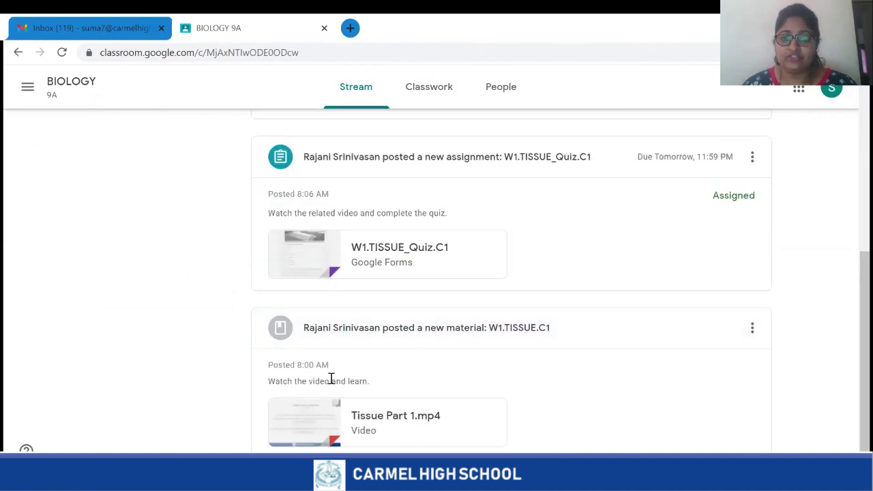
# Step: Watch the Tissue Part 1.mp4 video, then open the W1.TISSUE_Quiz.C1 assignment
pyautogui.click(318, 420)
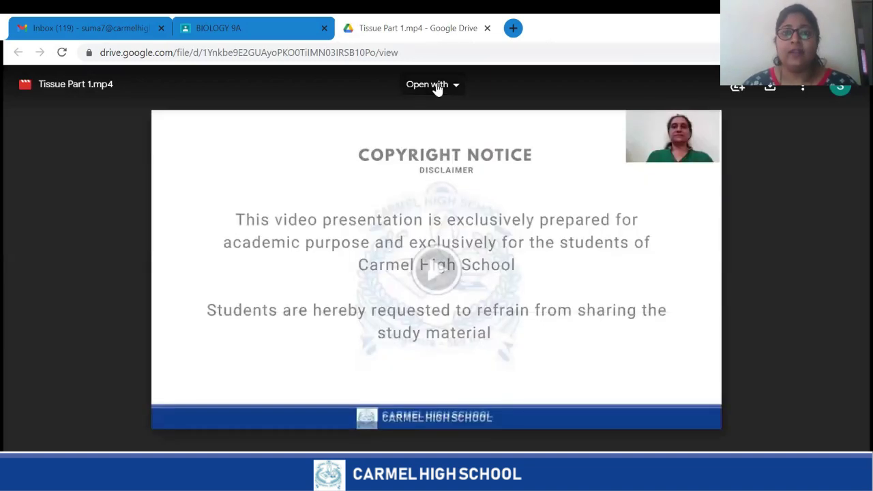
pyautogui.hotkey('ctrl', 'w')
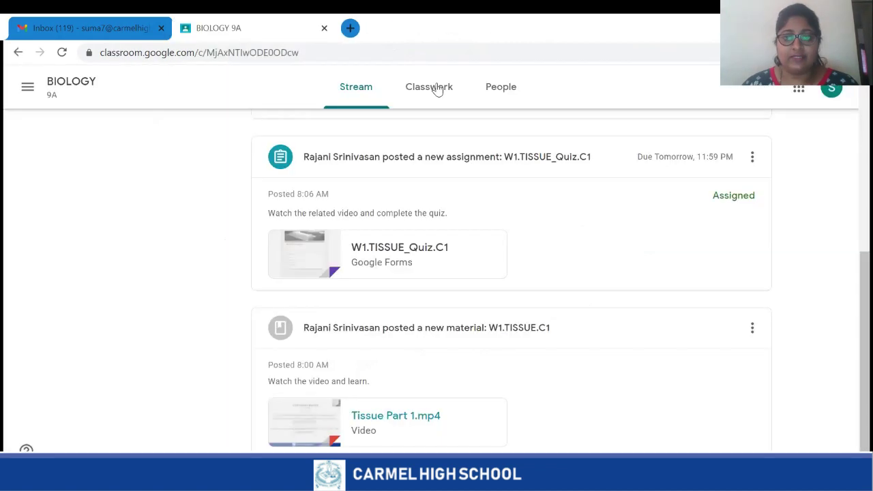
pyautogui.scroll(2, 563, 372)
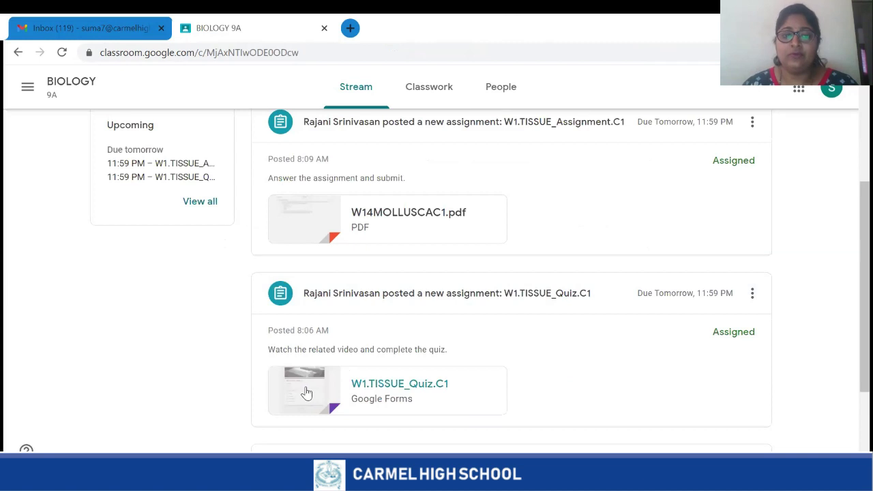
pyautogui.click(428, 302)
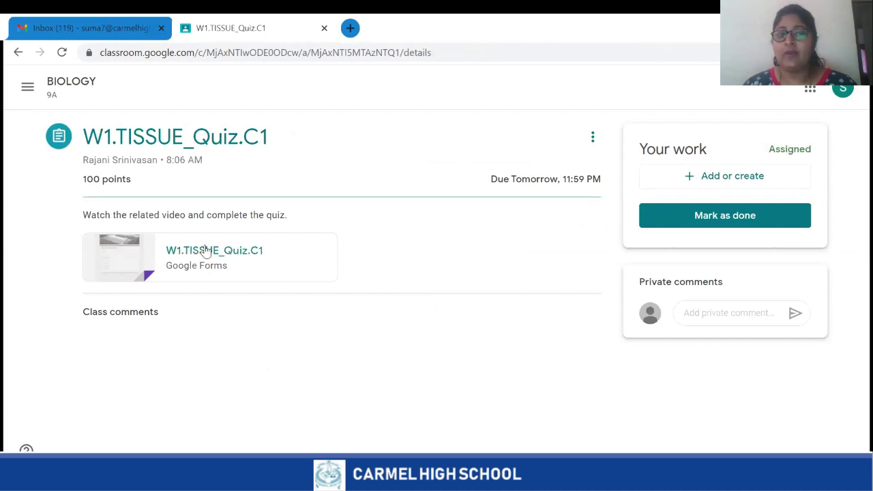
# Step: Open the quiz form, answer question 1 with a.divisible, and submit it
pyautogui.click(134, 262)
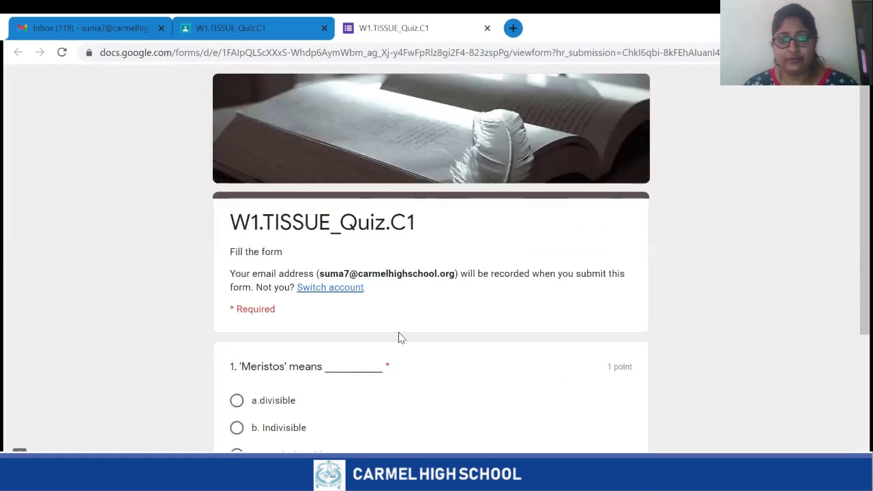
pyautogui.scroll(-1, 401, 339)
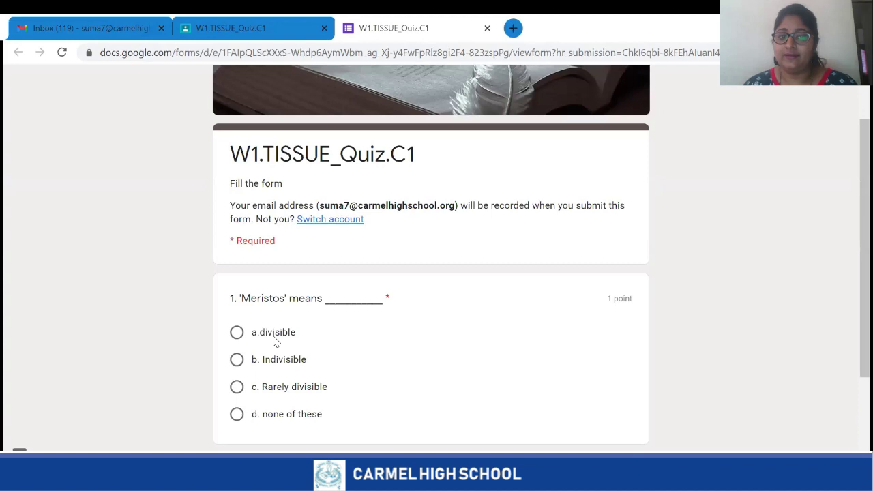
pyautogui.click(275, 340)
pyautogui.scroll(-2, 277, 339)
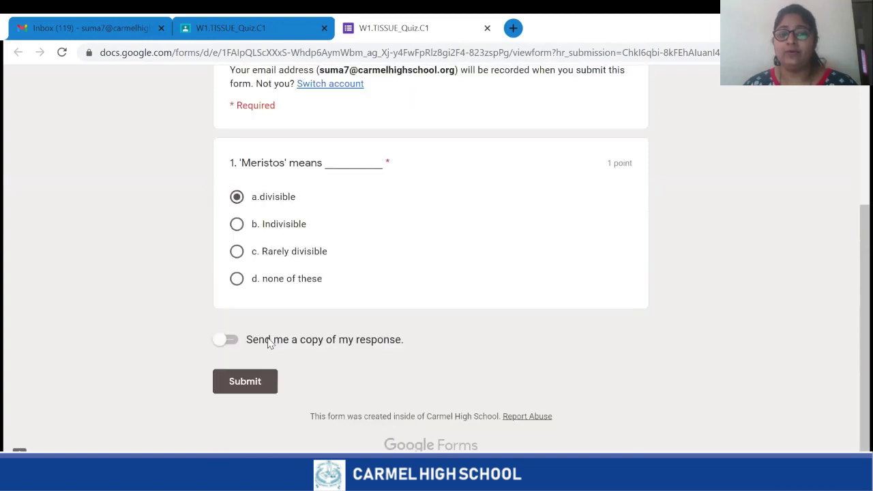
pyautogui.click(255, 388)
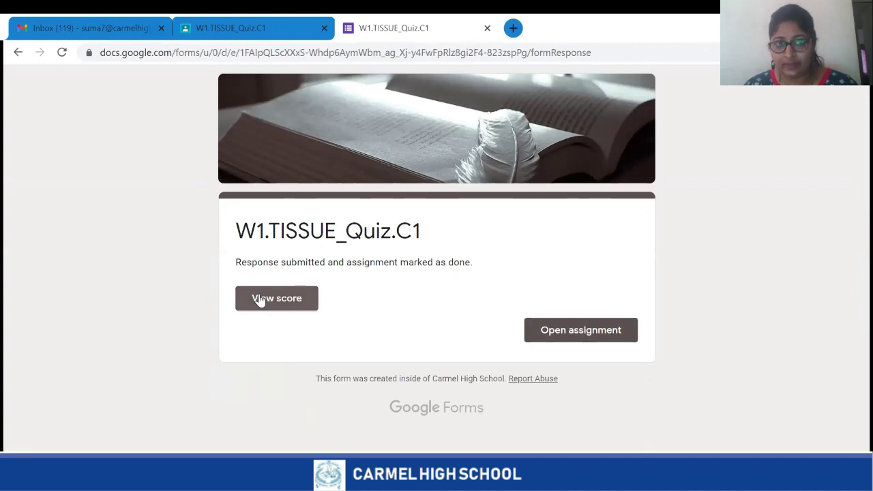
# Step: View the 1/1 quiz score, then return to the assignment in Classroom
pyautogui.click(278, 302)
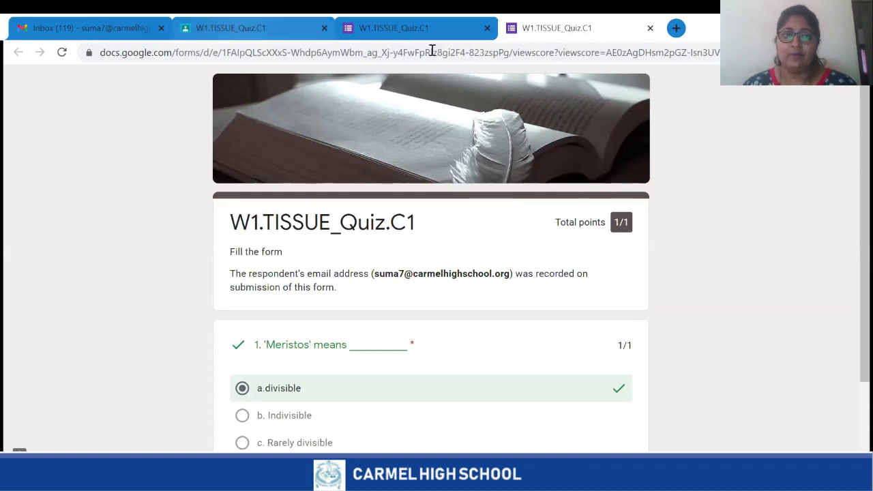
pyautogui.hotkey('ctrl', '2')
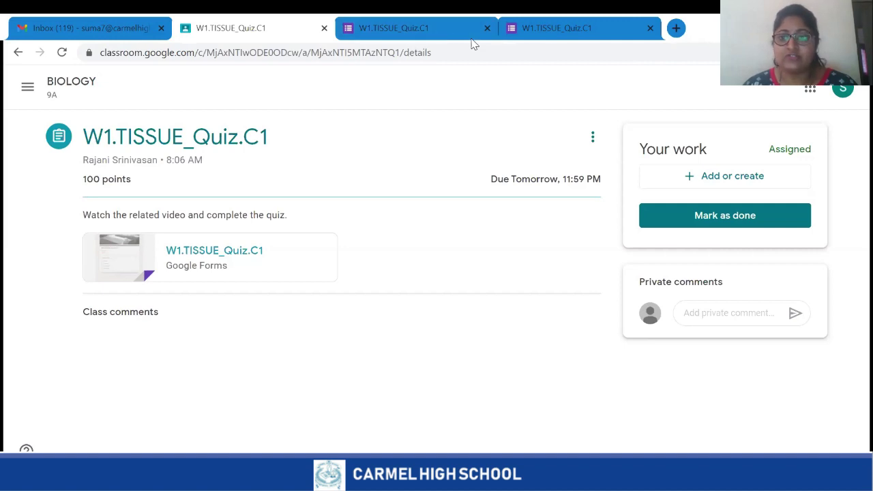
# Step: Mark W1.TISSUE_Quiz.C1 as done from the Your work panel
pyautogui.click(755, 224)
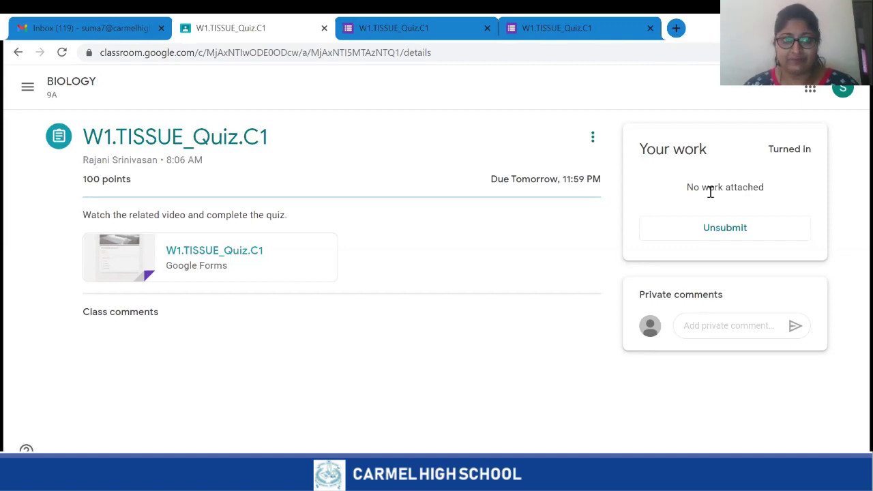
# Step: Open BIOLOGY 9A from the Classes list and preview the W14MOLLUSCAC1.pdf worksheet
pyautogui.click(28, 89)
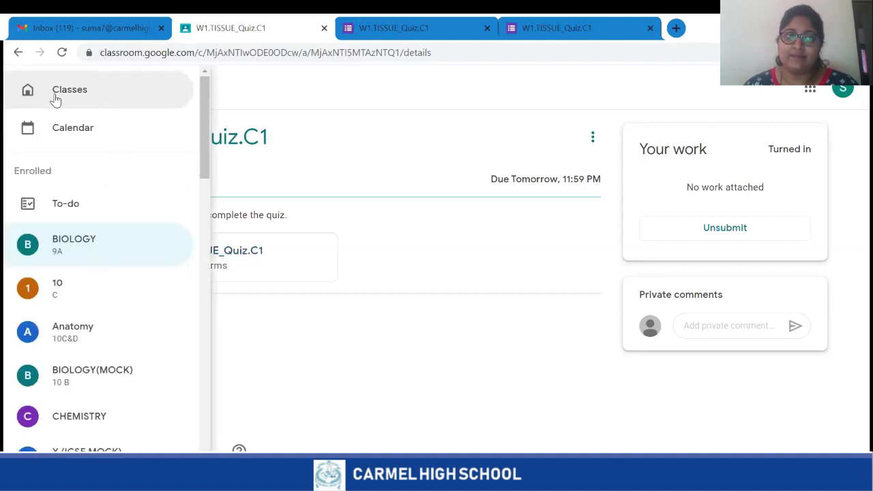
pyautogui.click(57, 99)
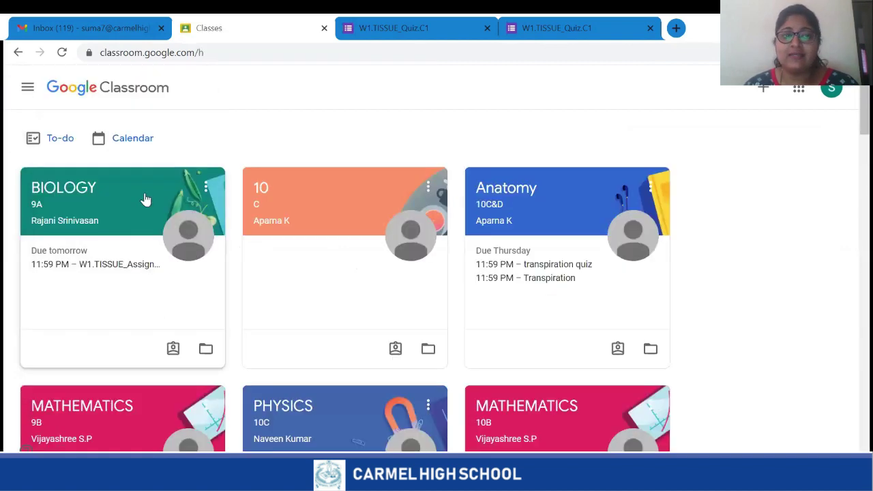
pyautogui.click(143, 197)
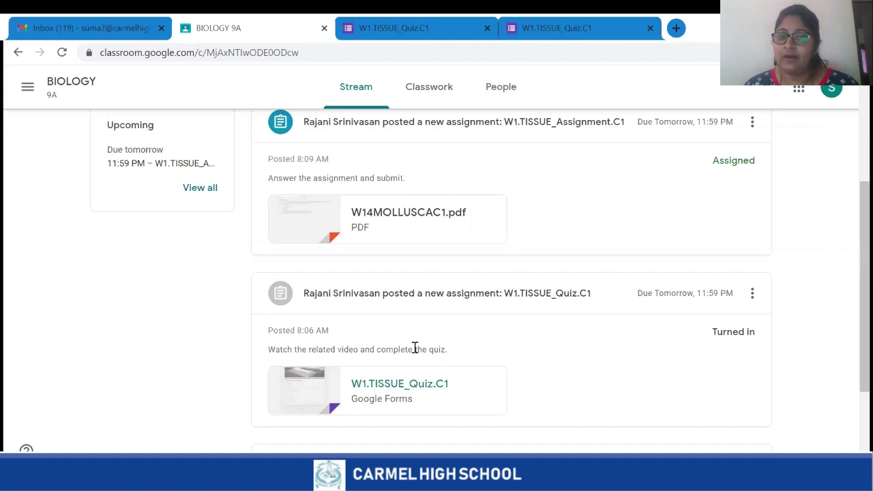
pyautogui.scroll(-2, 484, 392)
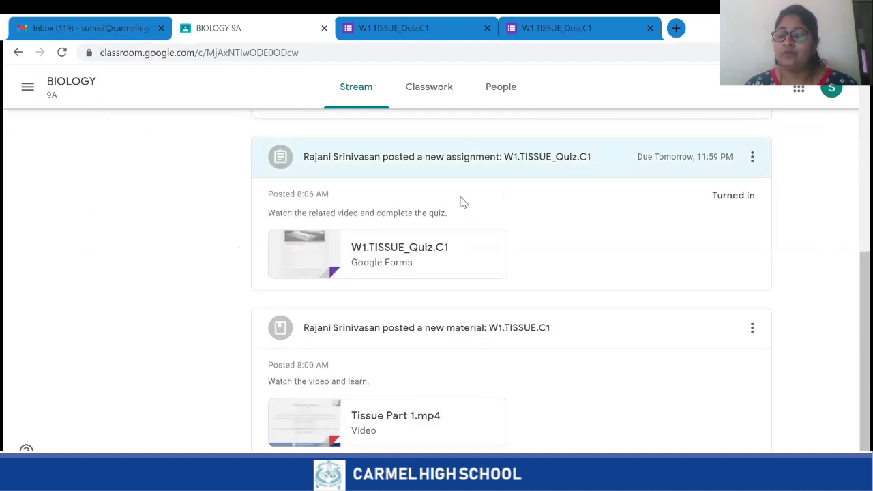
pyautogui.scroll(3, 471, 253)
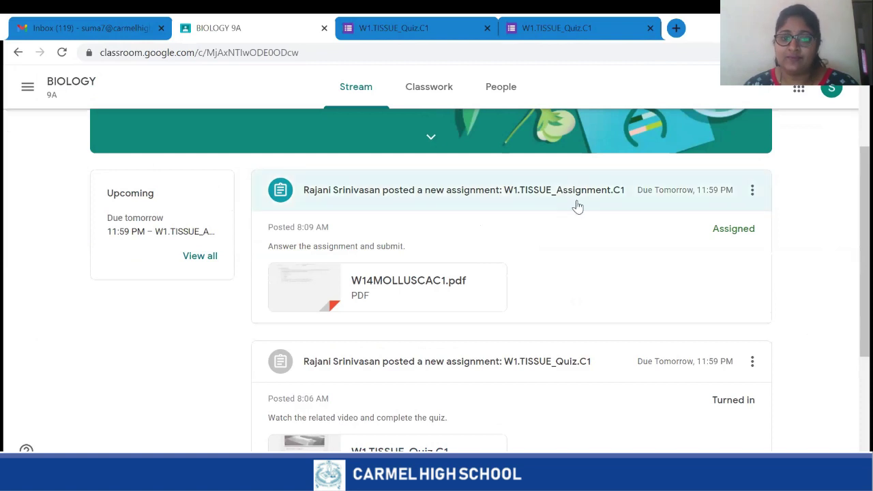
pyautogui.click(303, 284)
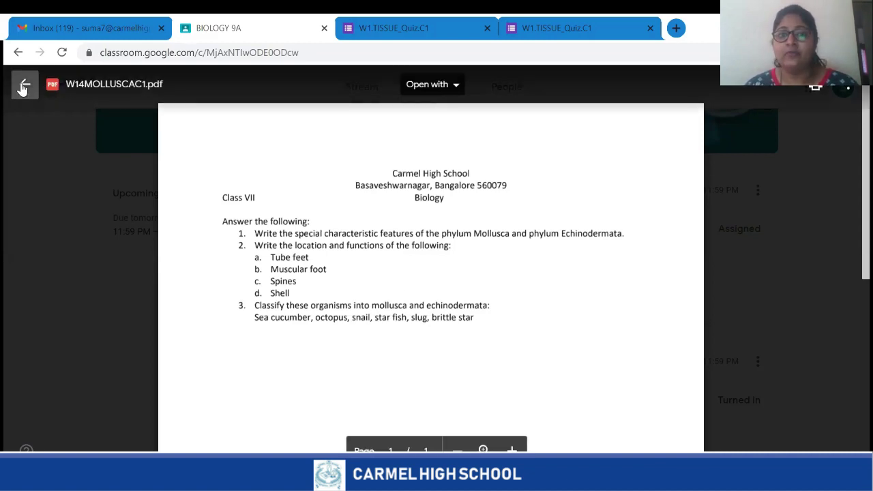
# Step: Close the W14MOLLUSCAC1.pdf preview and open the W1.TISSUE_Assignment.C1 details page
pyautogui.click(24, 87)
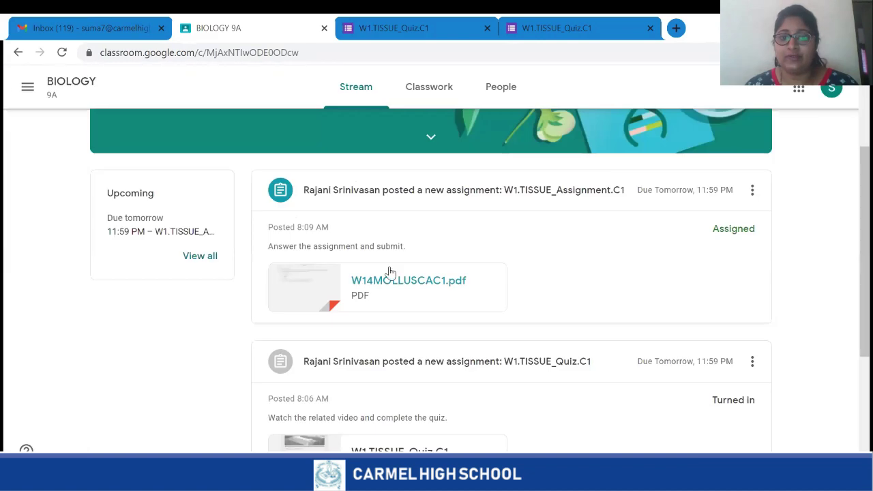
pyautogui.click(352, 191)
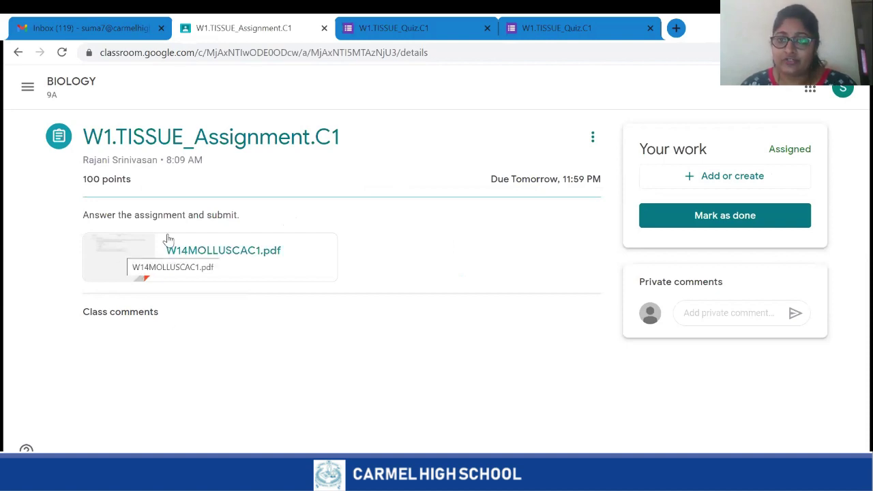
# Step: Choose Add or create > File under Your work to bring up the upload dialog
pyautogui.click(740, 180)
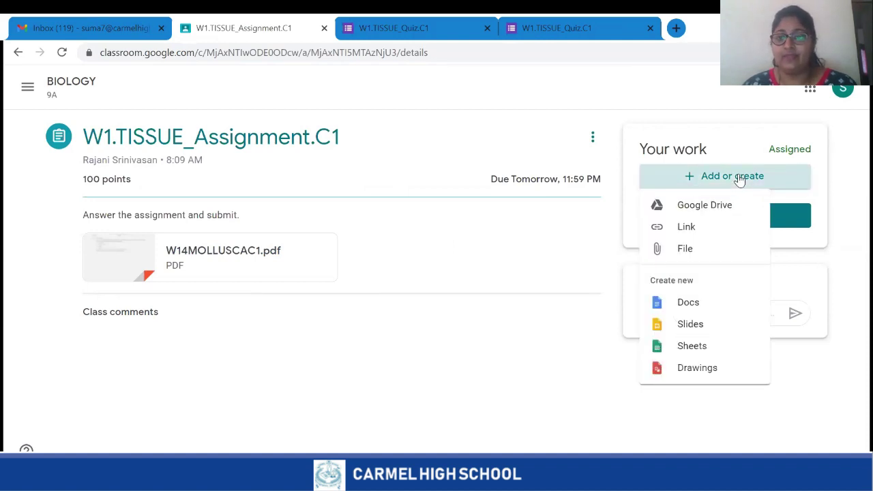
pyautogui.click(687, 249)
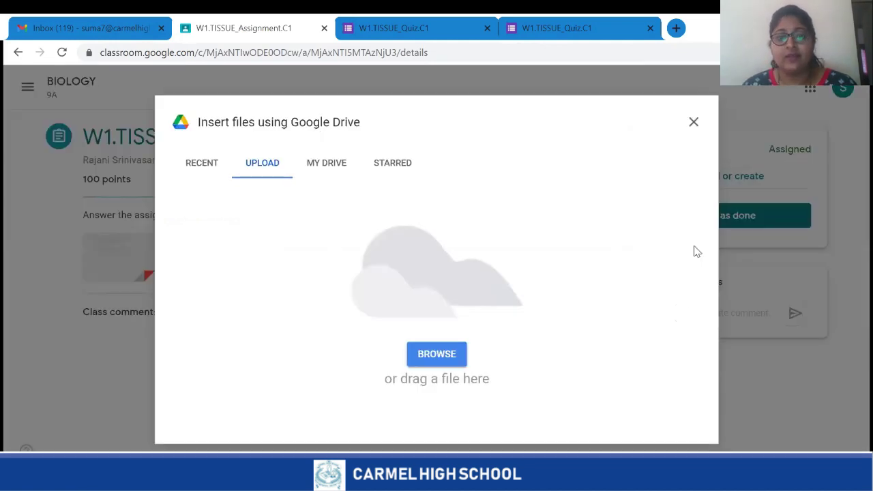
# Step: Upload the biology PDF from Desktop > Assignment as the assignment's work
pyautogui.click(440, 358)
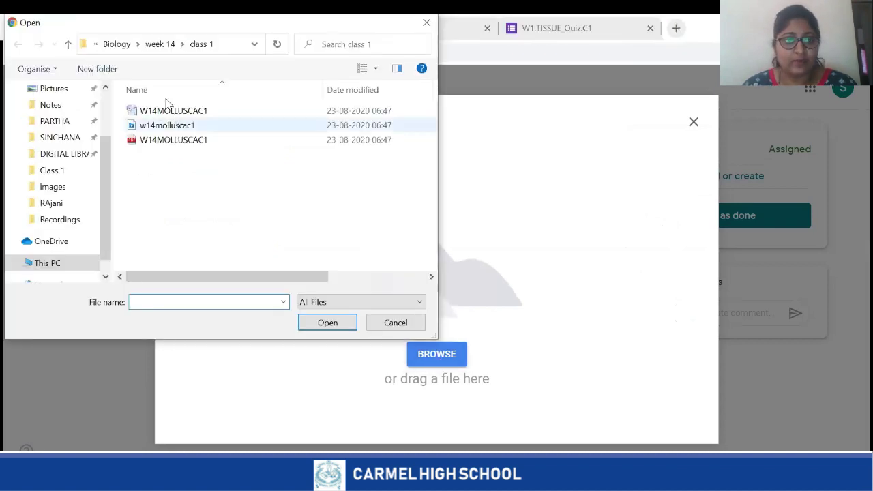
pyautogui.scroll(2, 66, 106)
pyautogui.click(64, 116)
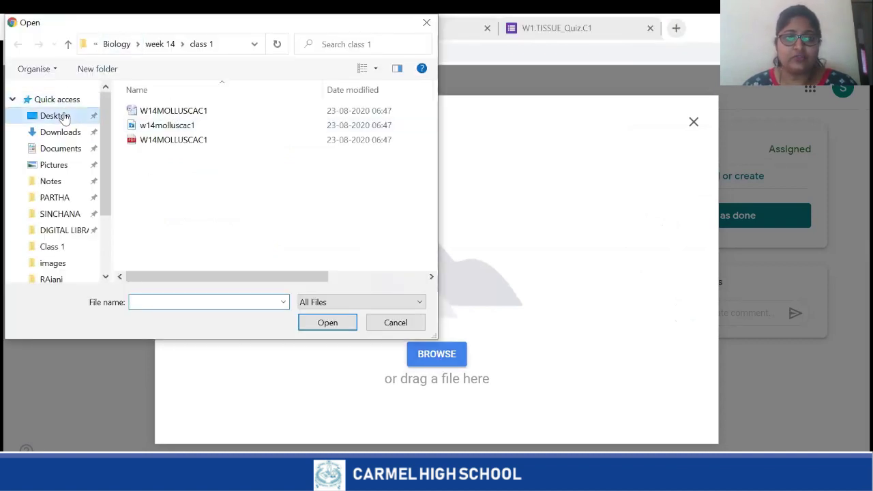
pyautogui.moveTo(428, 121); pyautogui.dragTo(429, 230)
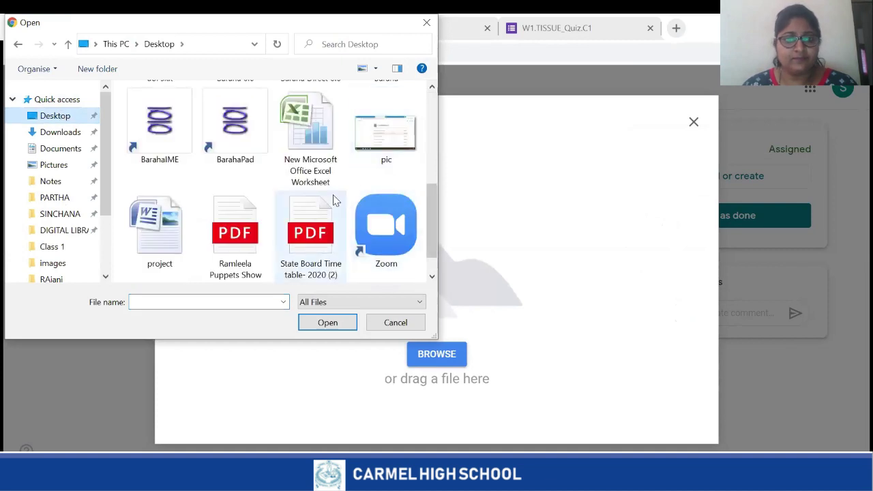
pyautogui.scroll(3, 334, 196)
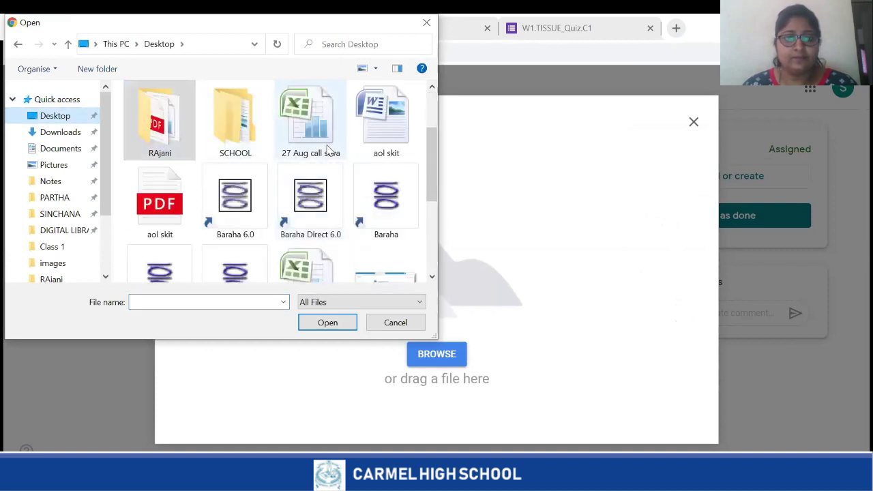
pyautogui.scroll(1, 329, 152)
pyautogui.doubleClick(218, 140)
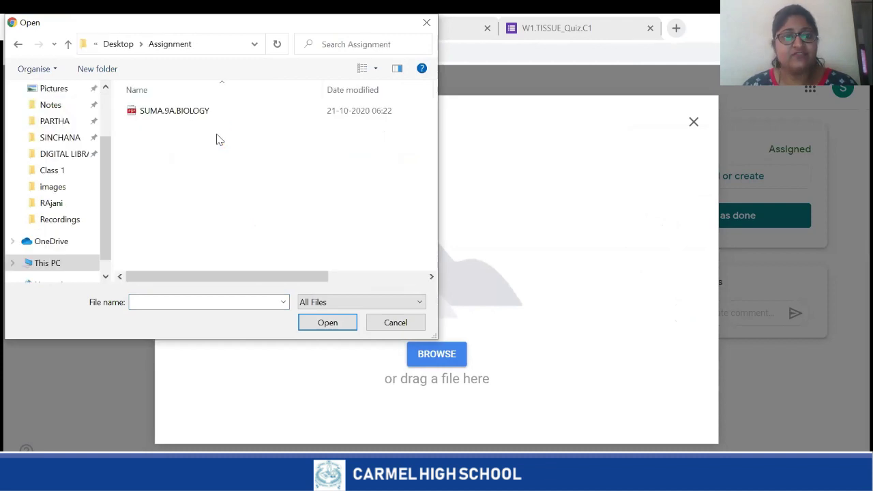
pyautogui.click(188, 116)
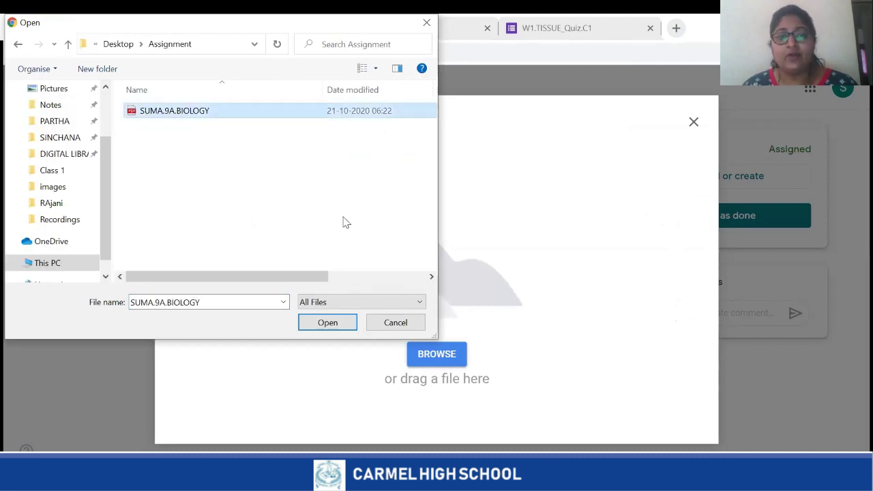
pyautogui.click(328, 322)
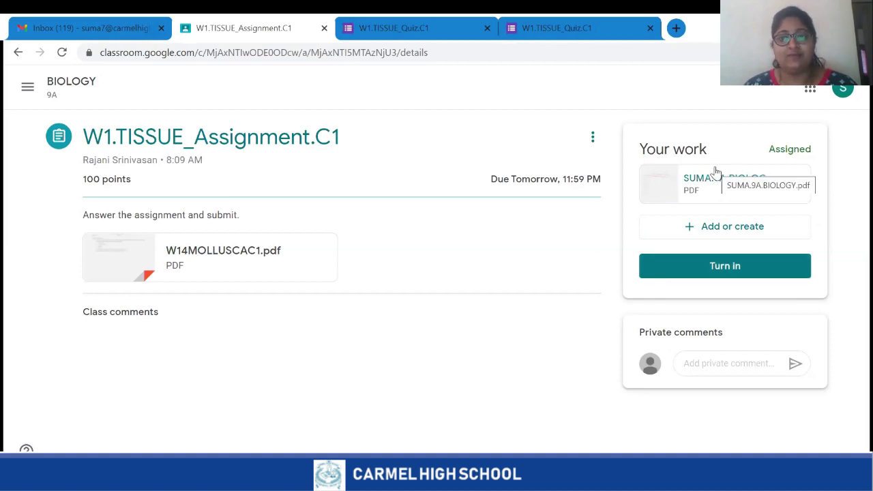
# Step: Turn in W1.TISSUE_Assignment.C1 with its attached biology PDF and confirm the hand-in
pyautogui.click(774, 270)
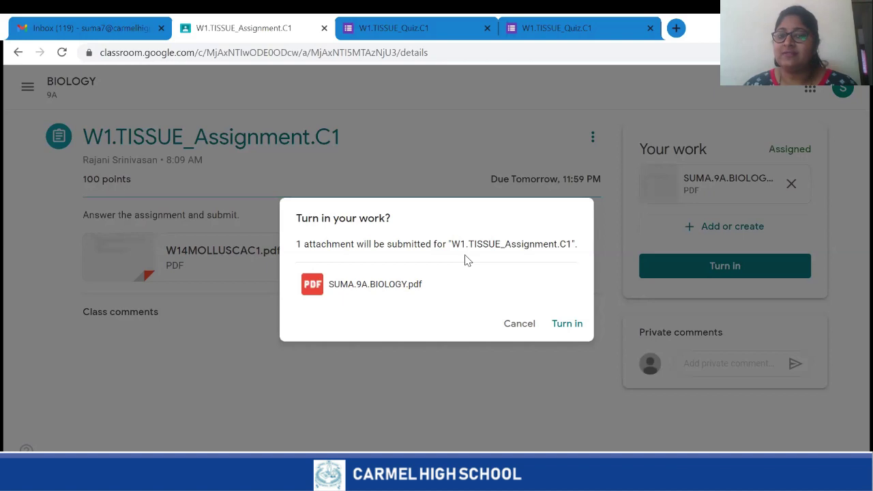
pyautogui.click(569, 325)
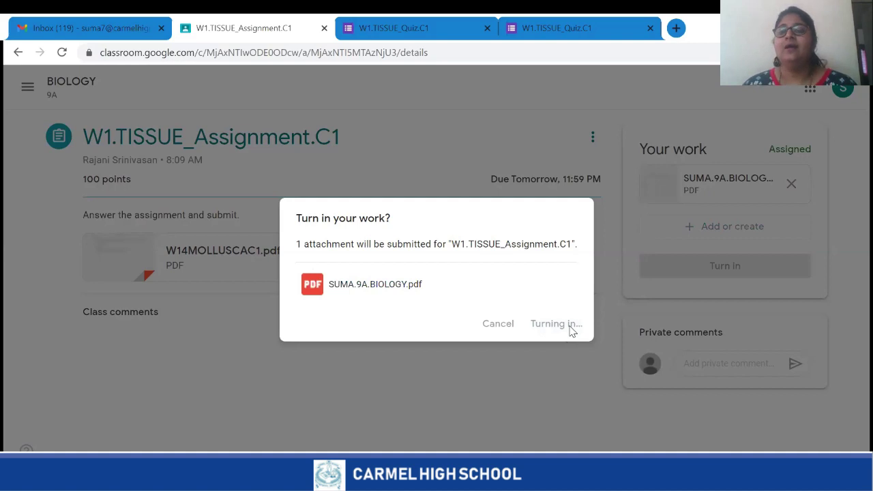